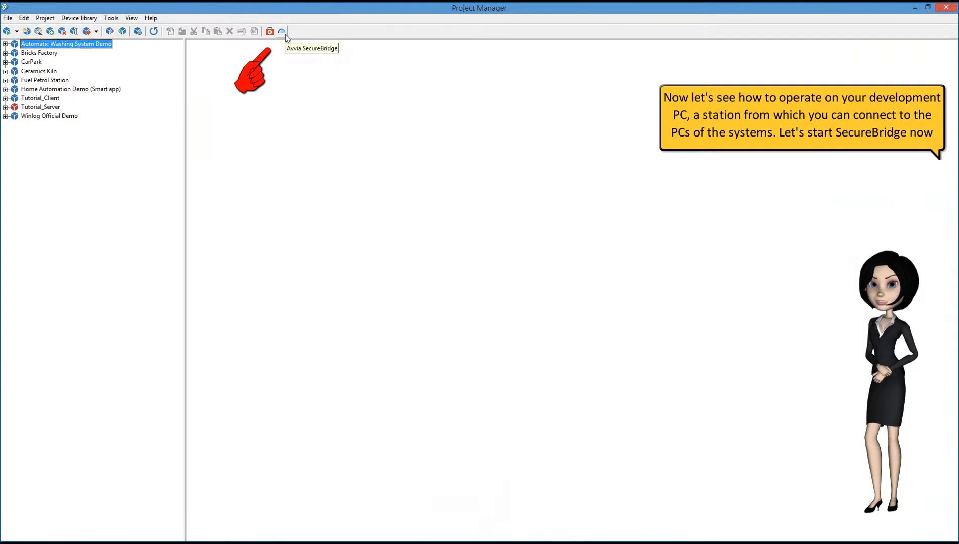
- Launch SecureBridge and add a new station named 'Impianto Cliente 1' located in Milano
{"action": "left_click", "coordinate": [285, 34]}
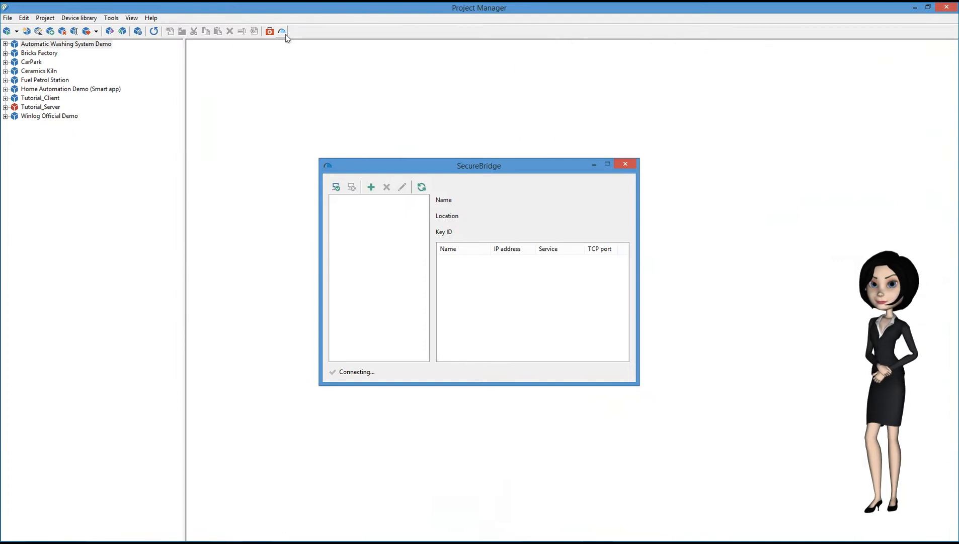
{"action": "left_click", "coordinate": [371, 187]}
{"action": "type", "text": "Impianto Cliente 1"}
{"action": "key", "text": "Tab"}
{"action": "type", "text": "Milano"}
- Enter the station's Key ID and password, then add a first tunnel row
{"action": "left_click", "coordinate": [415, 218]}
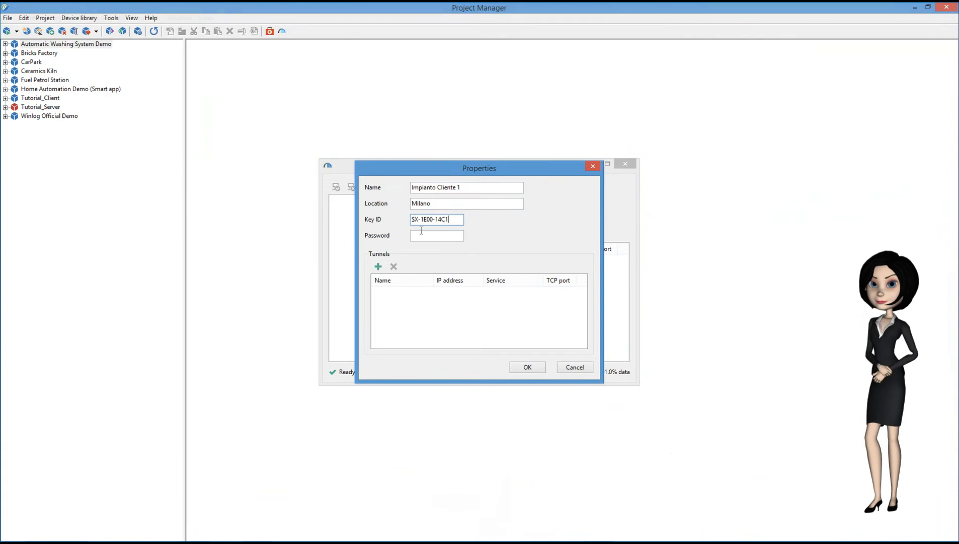
{"action": "left_click", "coordinate": [422, 234]}
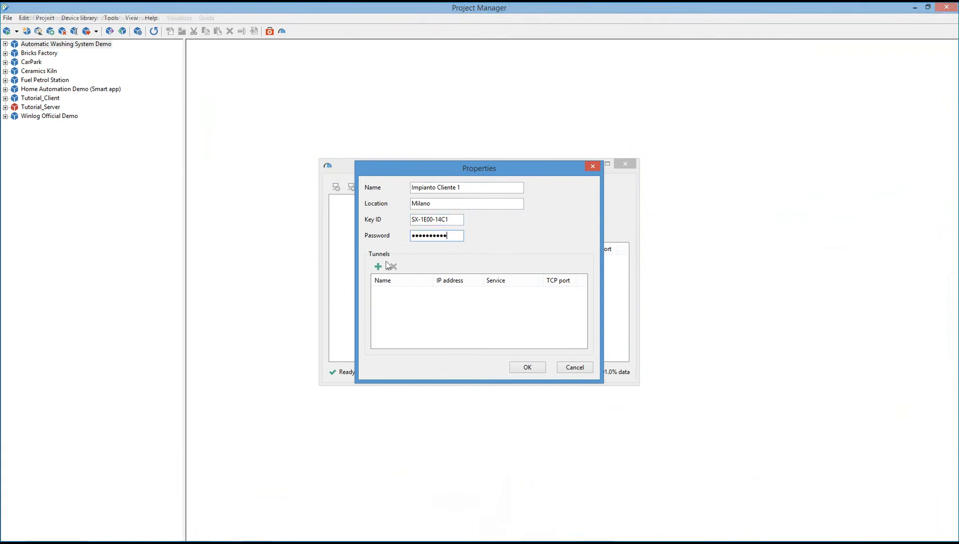
{"action": "left_click", "coordinate": [379, 266]}
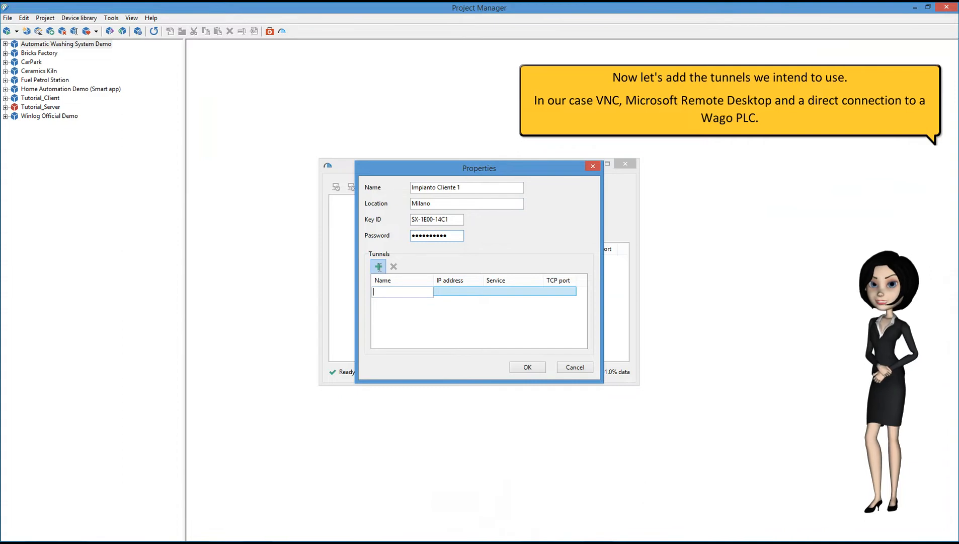
- Configure the first tunnel as VNC to 10.10.10.39 using the VNC service
{"action": "type", "text": "VNC"}
{"action": "left_click", "coordinate": [460, 292]}
{"action": "type", "text": "10.10.10.39"}
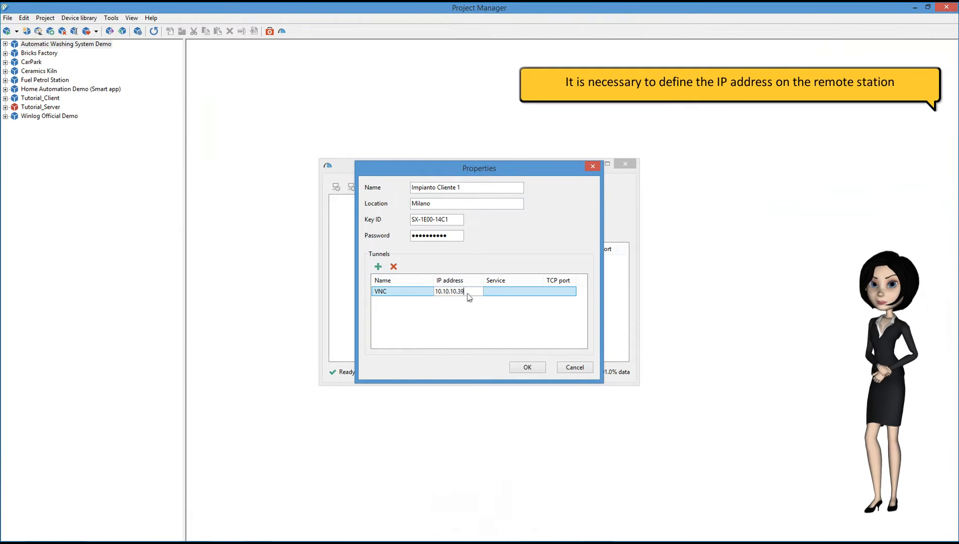
{"action": "left_click", "coordinate": [498, 293]}
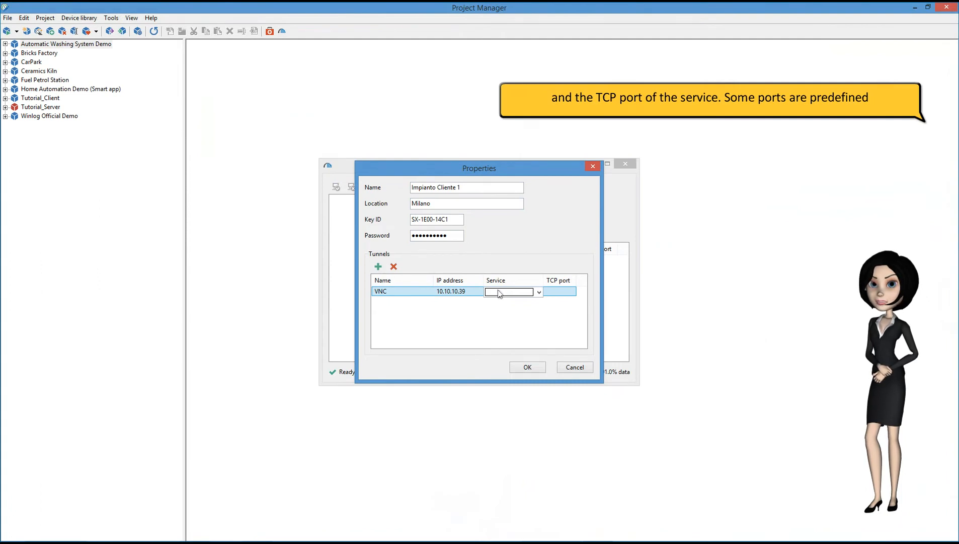
{"action": "left_click", "coordinate": [538, 291]}
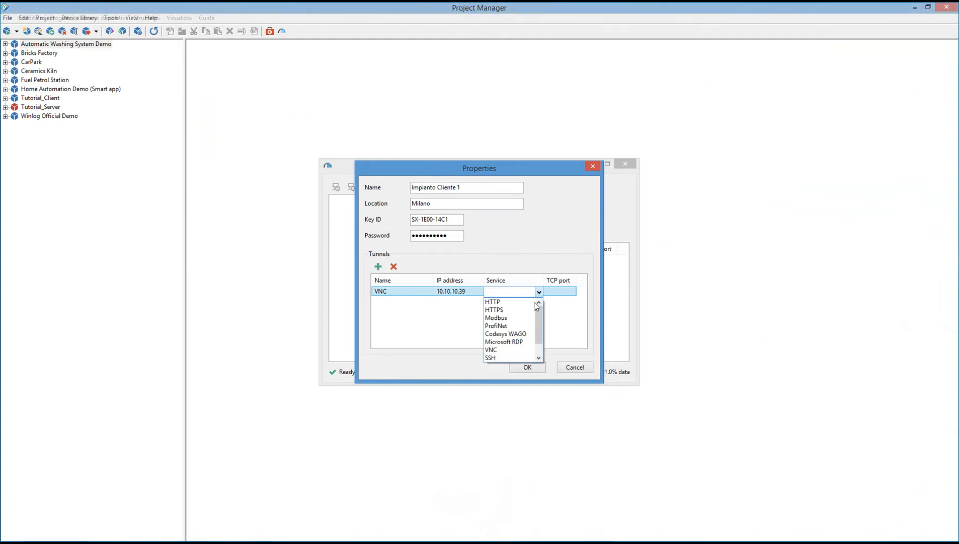
{"action": "left_click", "coordinate": [518, 351]}
- Add a second tunnel named RDP to 10.10.10.39 with the Microsoft RDP service
{"action": "left_click", "coordinate": [434, 305]}
{"action": "left_click", "coordinate": [378, 267]}
{"action": "type", "text": "RDP"}
{"action": "left_click", "coordinate": [440, 301]}
{"action": "type", "text": "10.10.10.39"}
{"action": "left_click", "coordinate": [497, 301]}
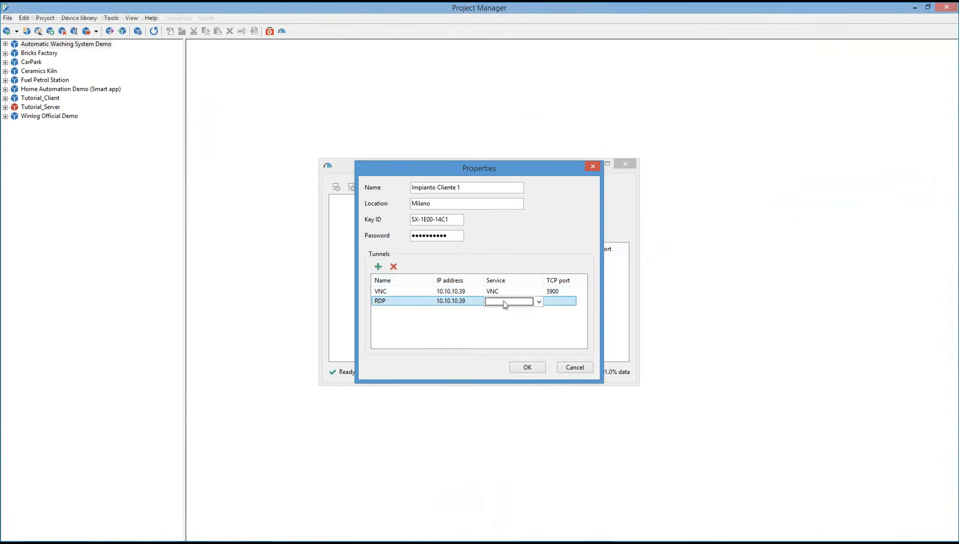
{"action": "left_click", "coordinate": [538, 301]}
{"action": "left_click", "coordinate": [518, 344]}
- Add a third tunnel named Wago to 10.10.2.33 with the Codesys WAGO service
{"action": "left_click", "coordinate": [510, 316]}
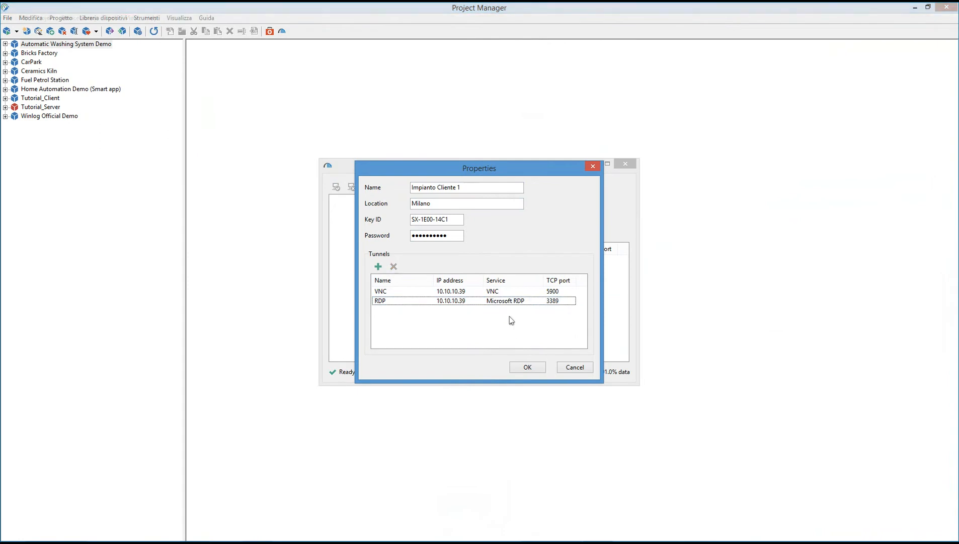
{"action": "left_click", "coordinate": [378, 266]}
{"action": "type", "text": "Wago"}
{"action": "left_click", "coordinate": [457, 310]}
{"action": "type", "text": "10.10.2.233"}
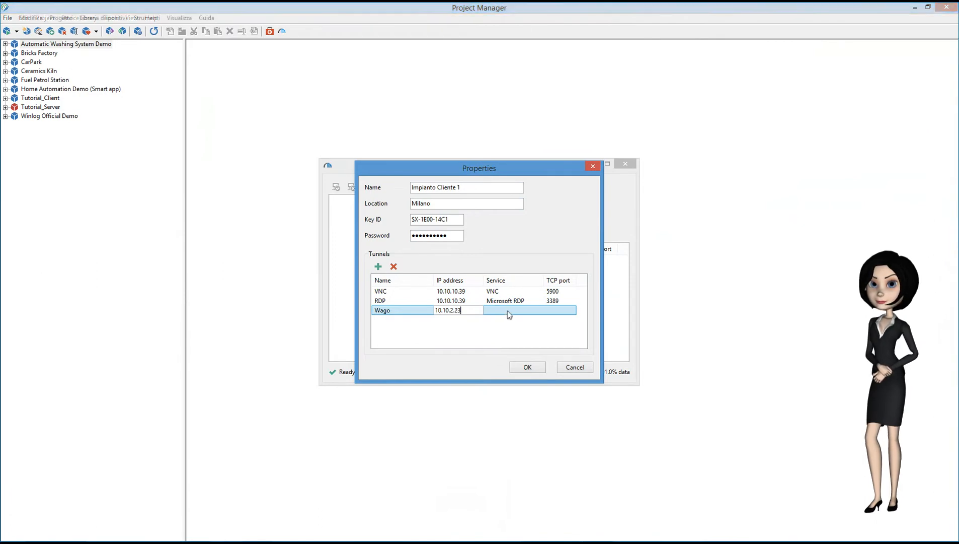
{"action": "left_click", "coordinate": [538, 311]}
{"action": "left_click", "coordinate": [523, 354]}
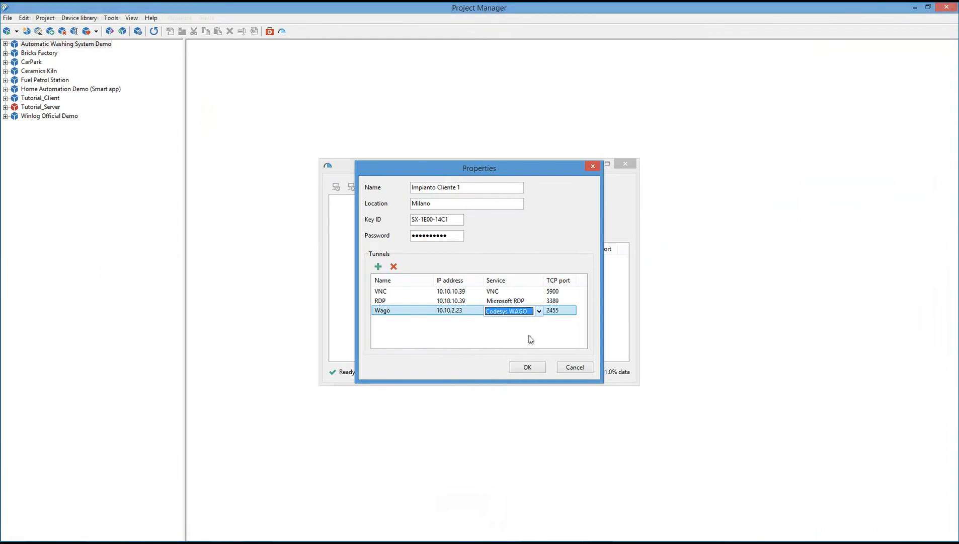
- Save the station, connect to Impianto Cliente 1, and minimize SecureBridge
{"action": "left_click", "coordinate": [527, 367]}
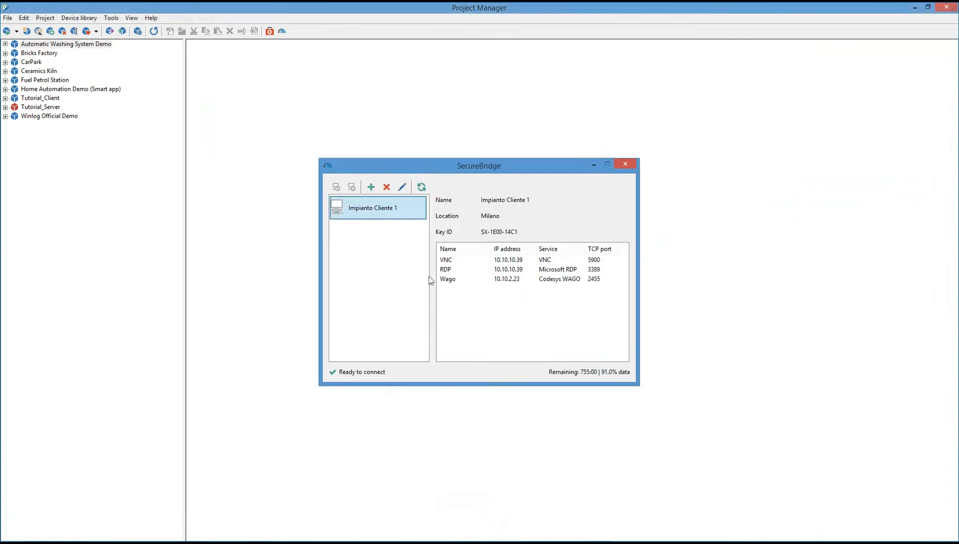
{"action": "left_click", "coordinate": [333, 188]}
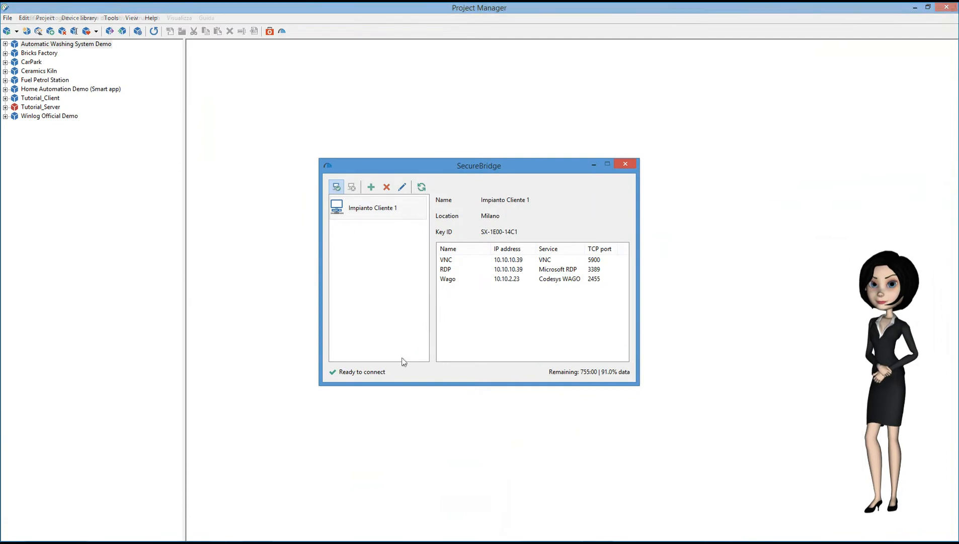
{"action": "left_click", "coordinate": [594, 165]}
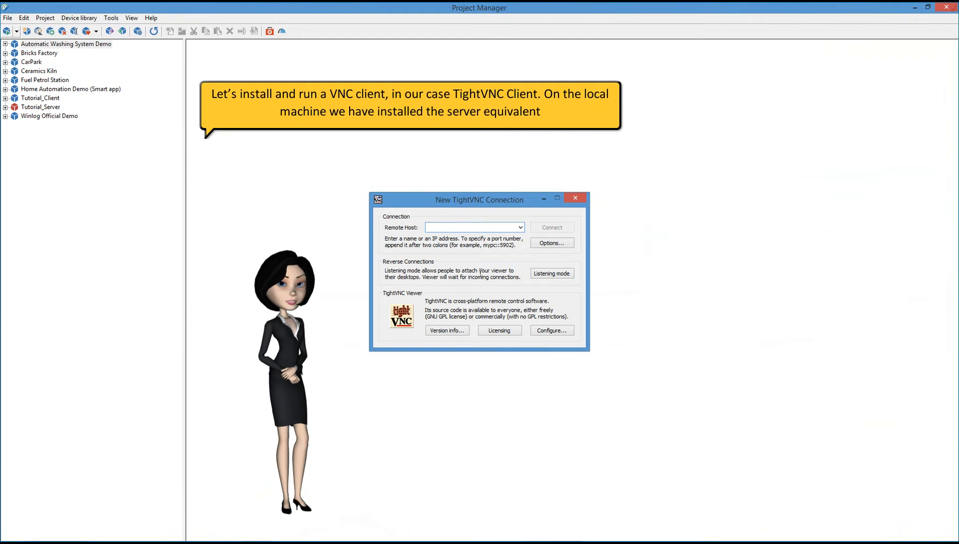
- Connect TightVNC to localhost and authenticate with the VNC password
{"action": "left_click", "coordinate": [477, 228]}
{"action": "type", "text": "localhost"}
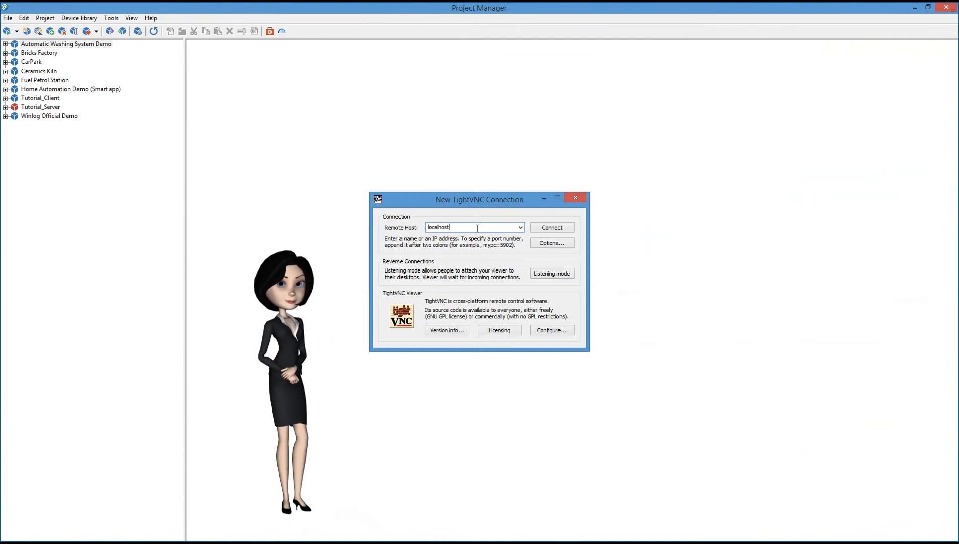
{"action": "key", "text": "Return"}
{"action": "type", "text": "••••••••"}
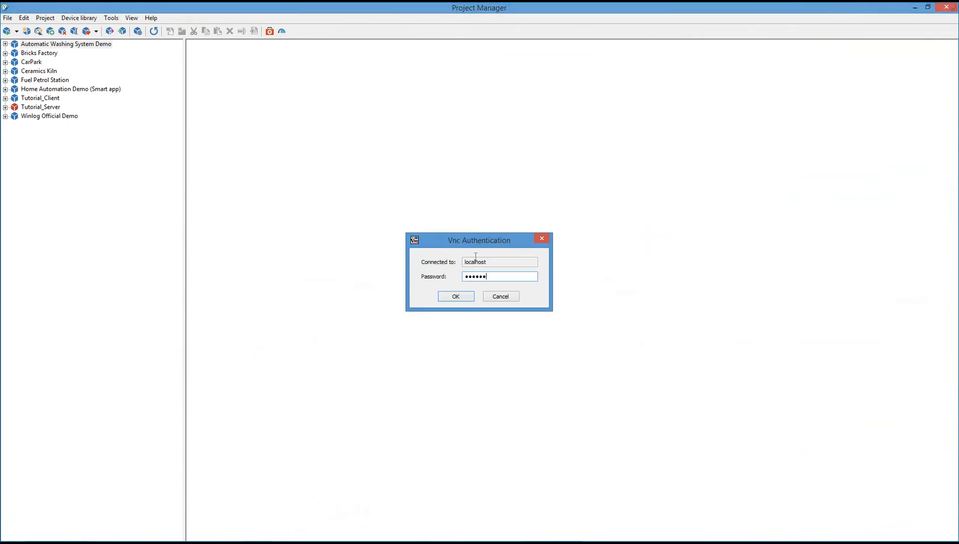
{"action": "left_click", "coordinate": [456, 296]}
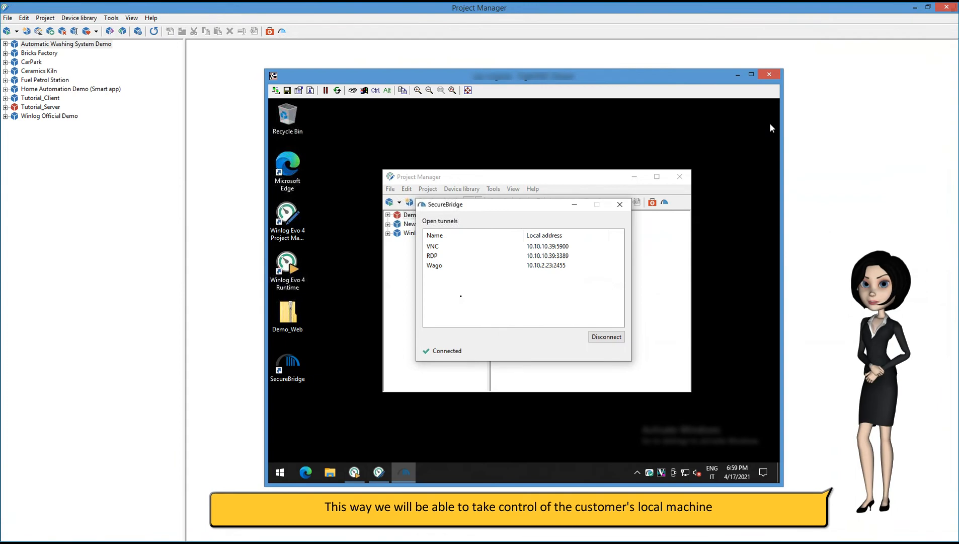
- Close remote SecureBridge, check Winlog Evo version and licence in About, then close the remote view
{"action": "left_click", "coordinate": [623, 211]}
{"action": "left_click", "coordinate": [532, 189]}
{"action": "left_click", "coordinate": [548, 251]}
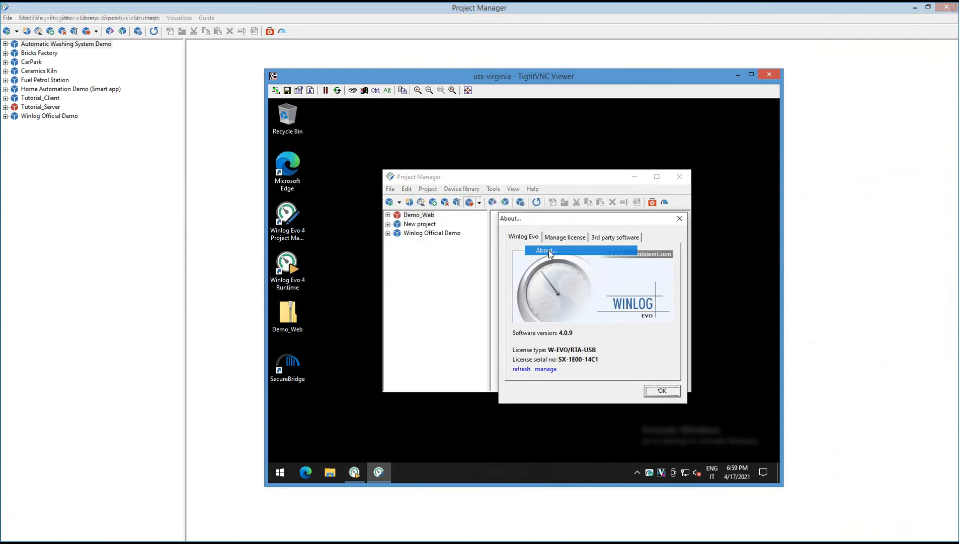
{"action": "left_click", "coordinate": [769, 75]}
{"action": "type", "text": "10.10.10.39"}
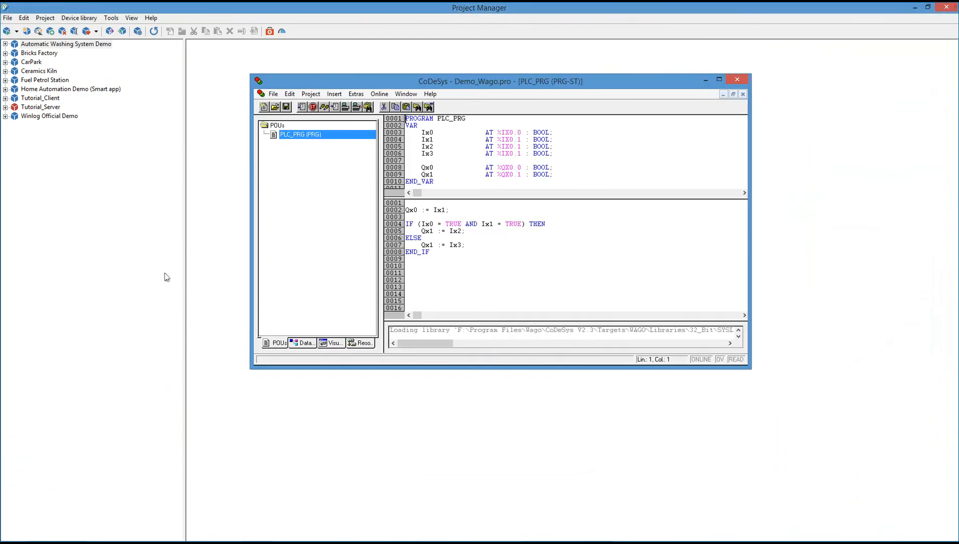
- Verify CoDeSys communication parameters use localhost on port 2455 and accept them
{"action": "left_click", "coordinate": [381, 94]}
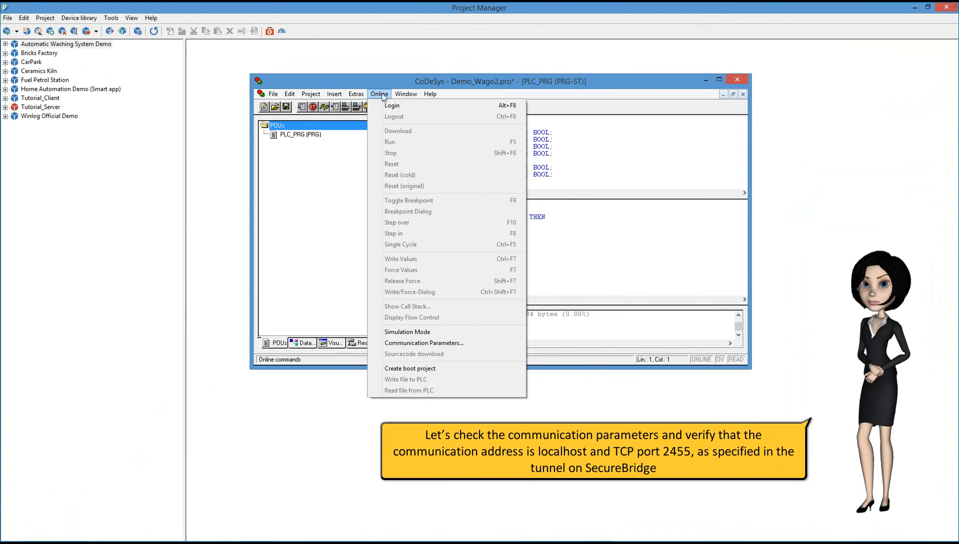
{"action": "left_click", "coordinate": [423, 343]}
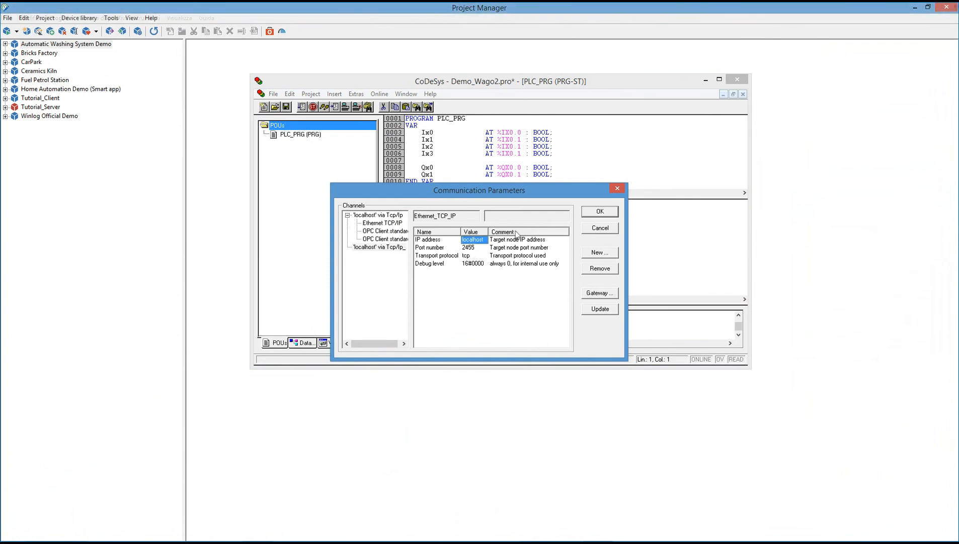
{"action": "left_click", "coordinate": [591, 213]}
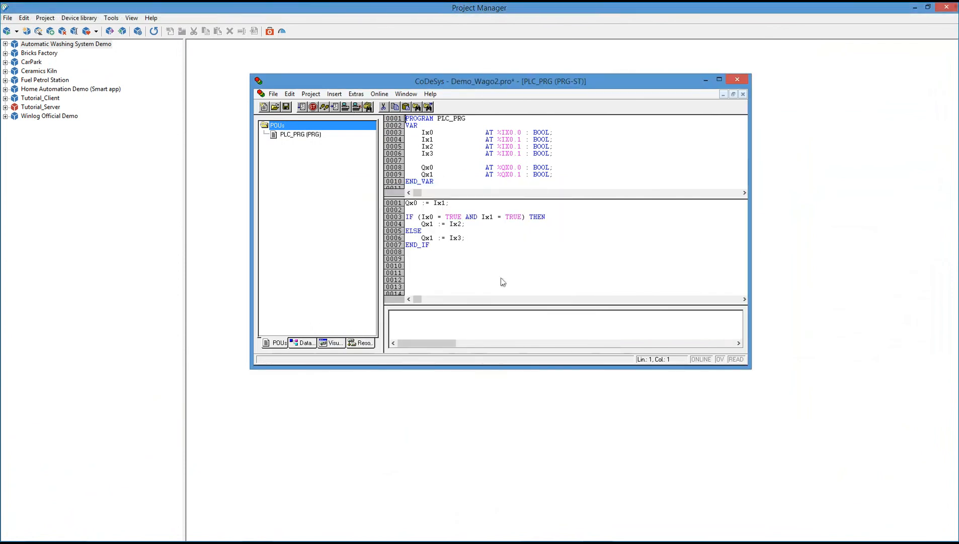